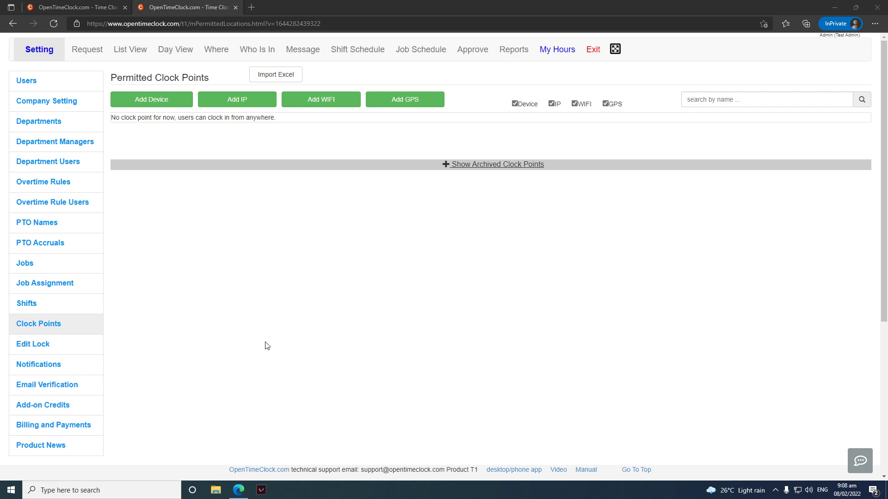
Step: Review the Device ID and Clock Point fields of the form for adding a permitted device, and close it without saving
click(171, 104)
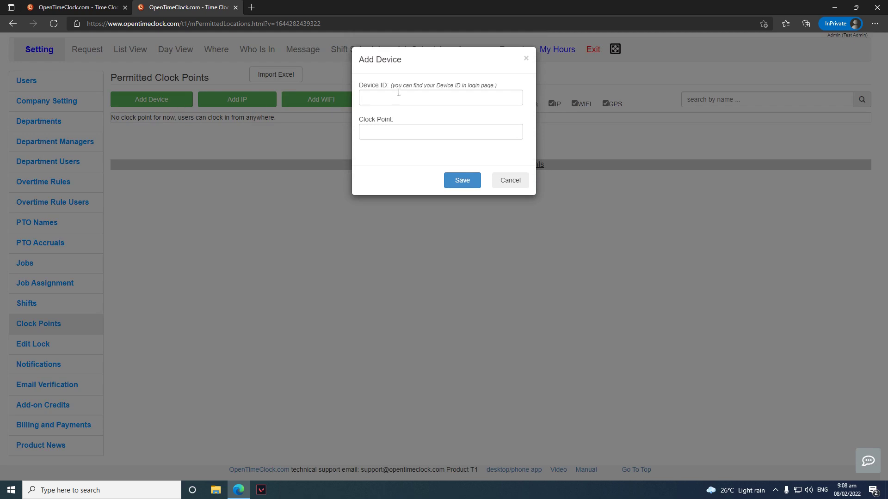
click(392, 135)
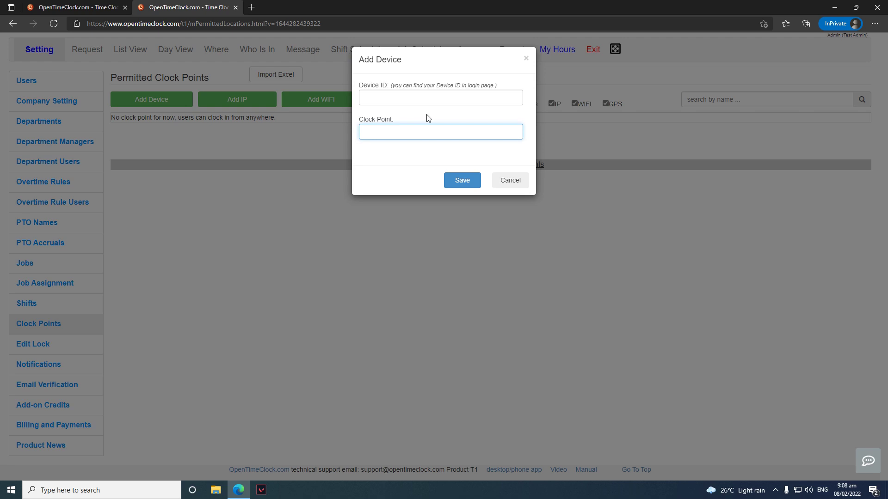
click(496, 178)
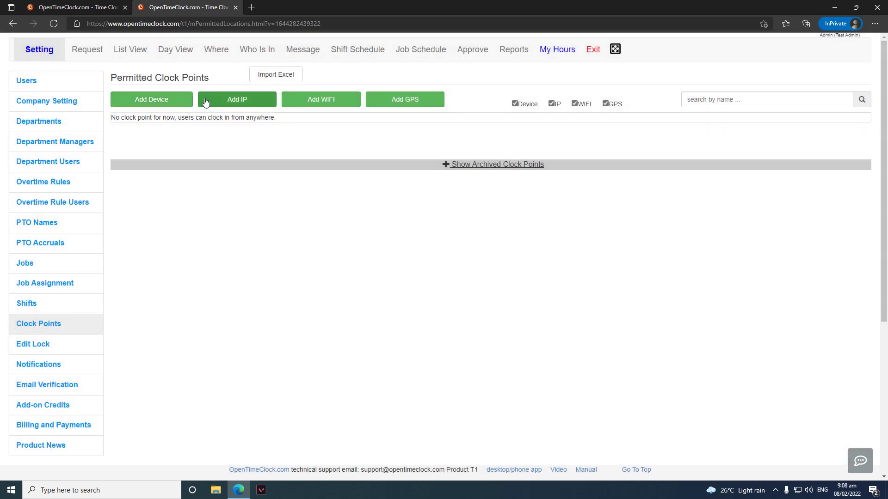
Step: Review the form for adding a permitted IP, check this computer's IP address, and close the form without saving
click(216, 97)
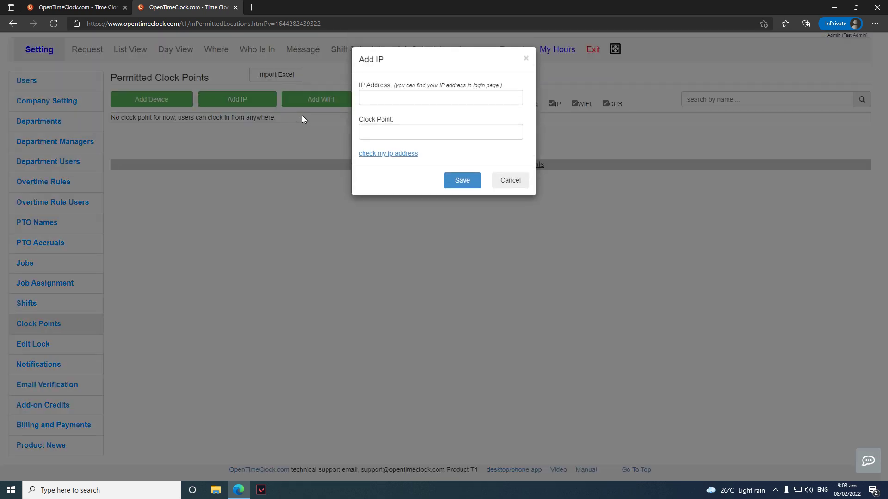
click(407, 153)
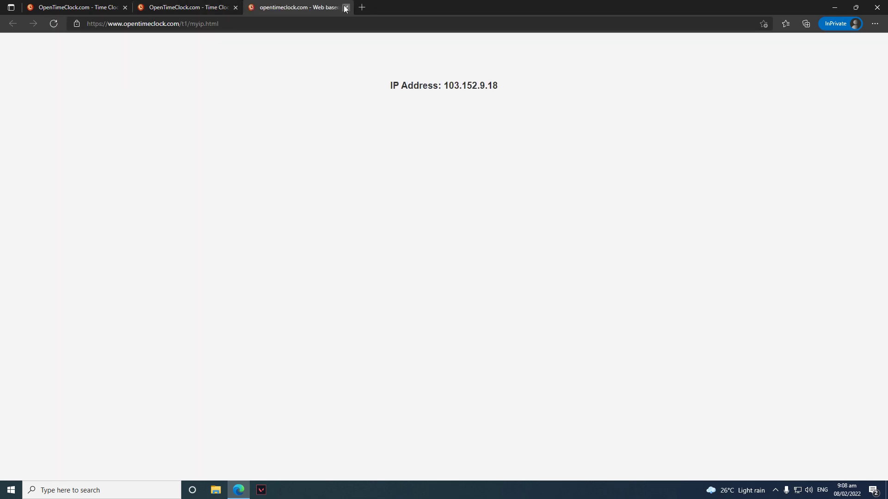
click(345, 8)
click(503, 185)
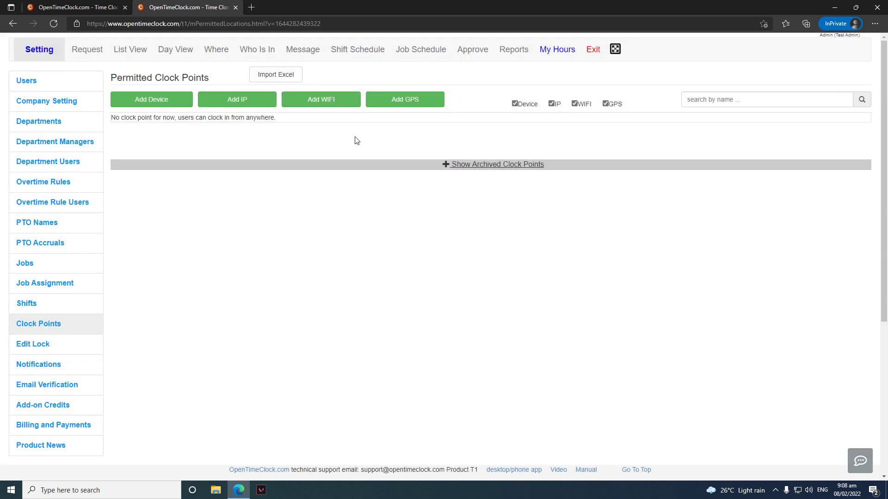
Step: Review the WIFI ID and Clock Point fields of the form for adding a permitted WIFI, and close it without saving
click(313, 105)
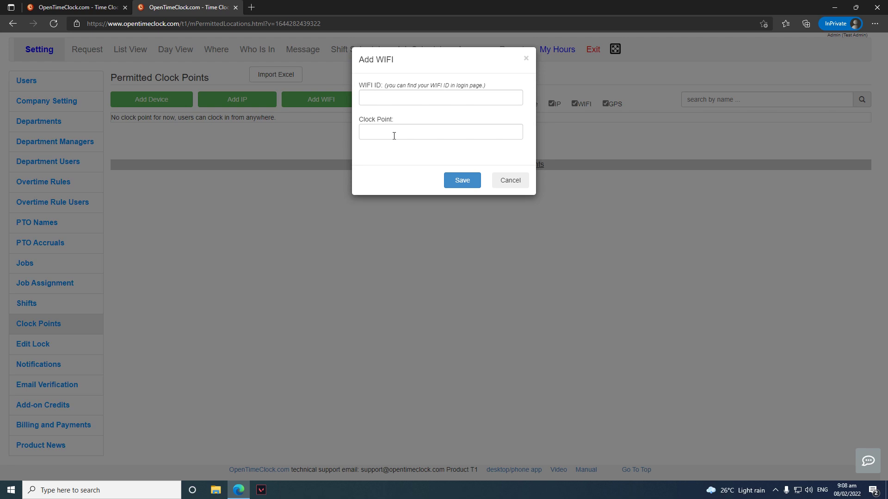
click(383, 127)
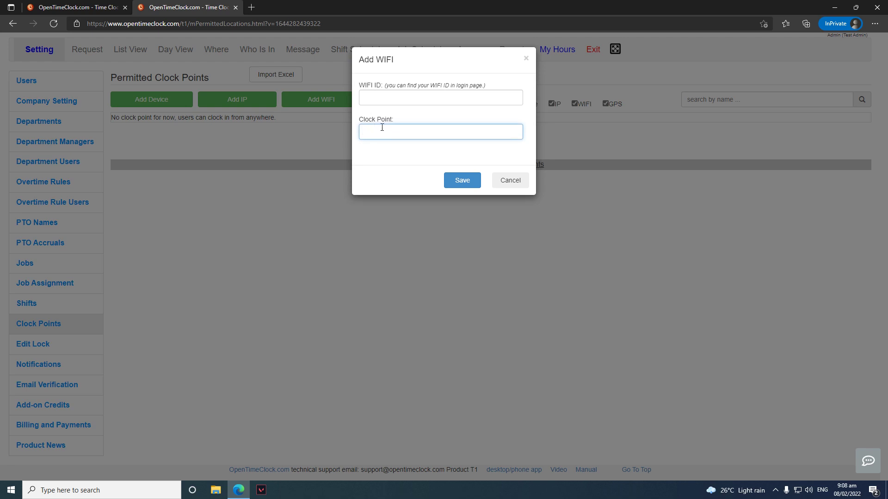
click(508, 183)
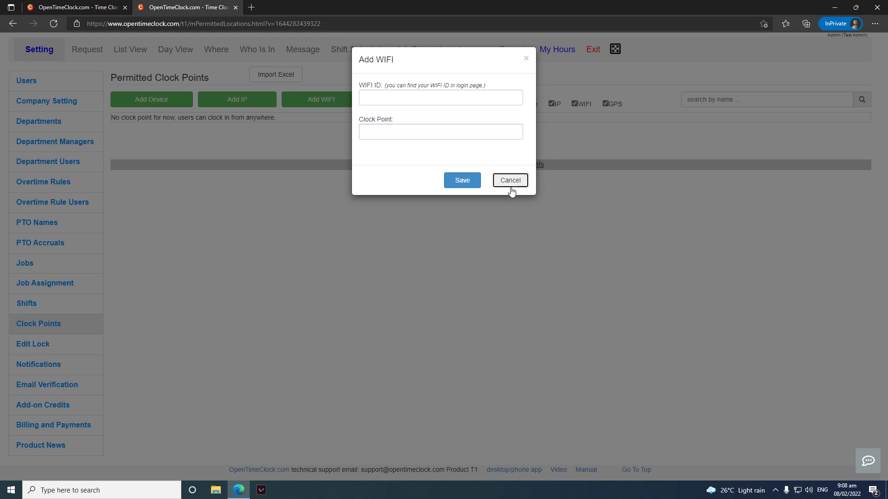
Step: Examine the GPS clock point form with its map, name and zone radius fields, and close it without saving
click(423, 104)
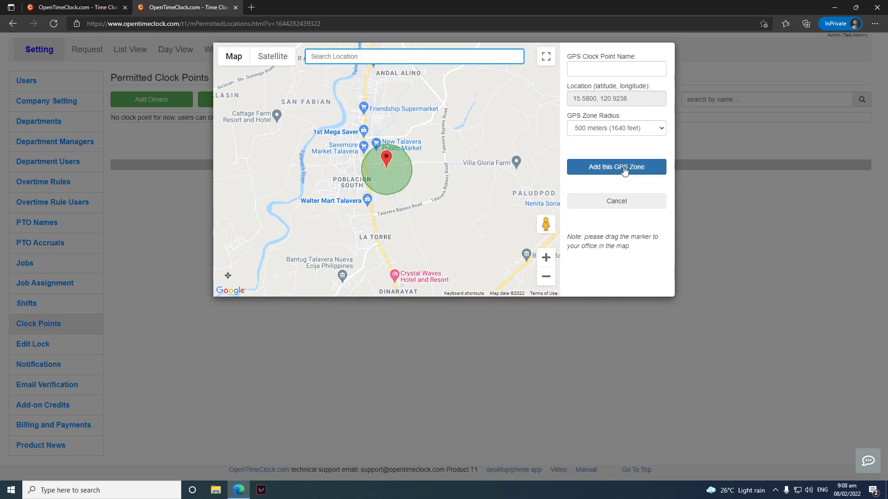
click(602, 72)
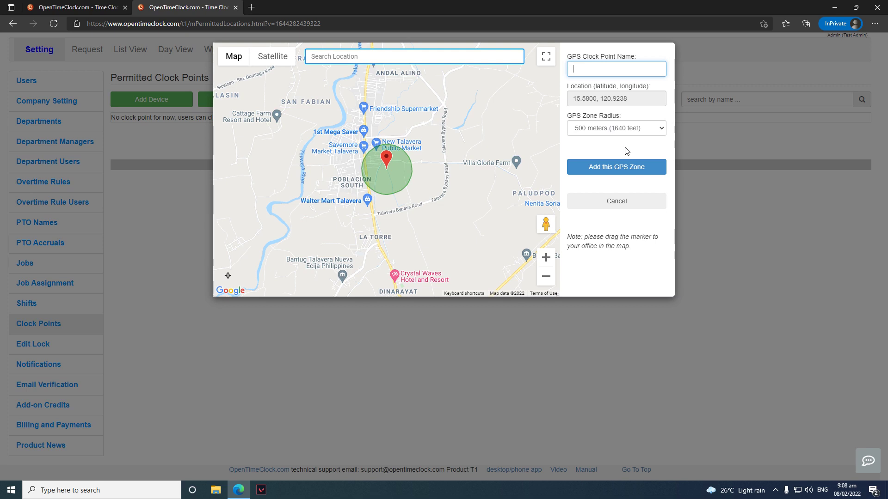
click(617, 202)
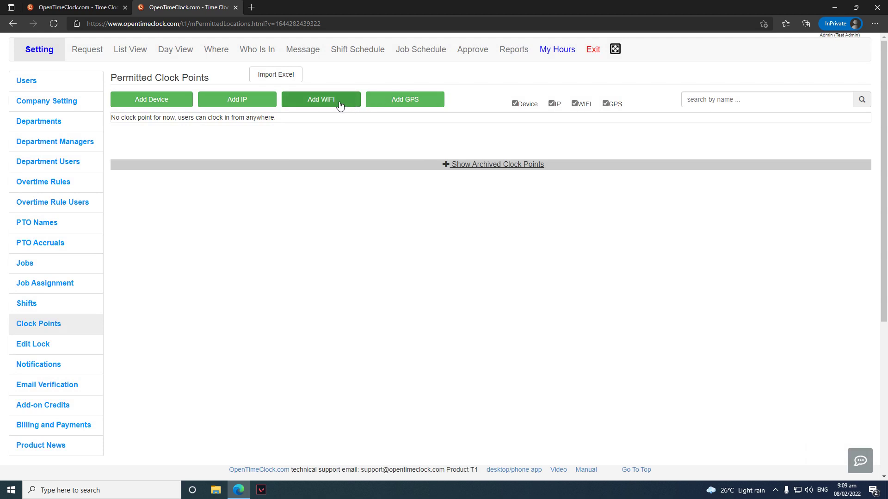
Step: Check the IP, Device ID, WIFI and GPS details on the login page, and return to the permitted clock points
click(93, 8)
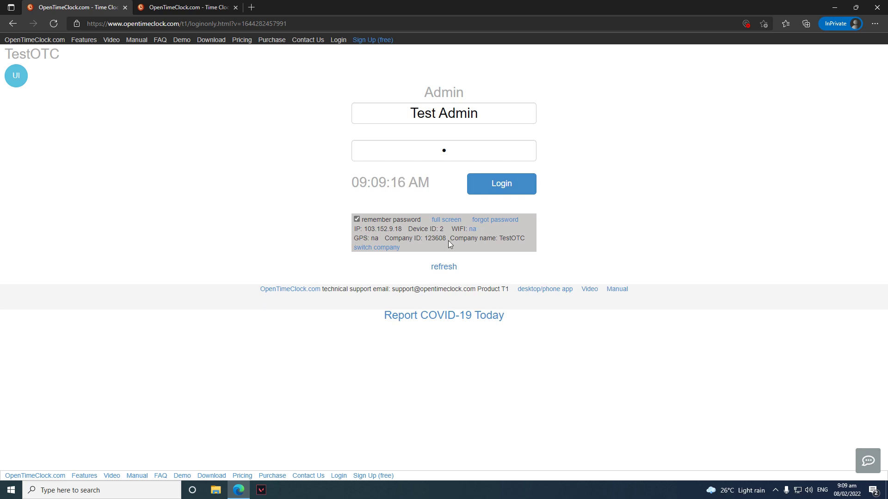
click(188, 7)
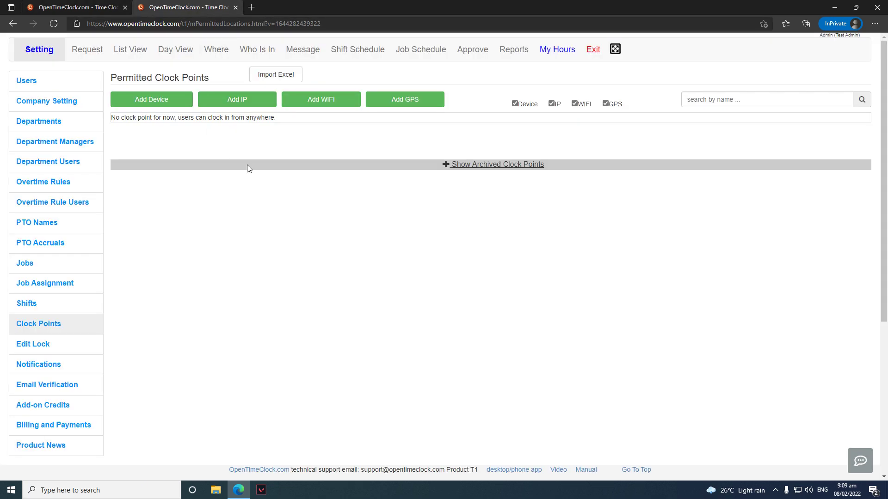
Step: In the company settings, try Feature OFF and Feature ON - to All Users for Clock Points, and restore Feature ON - Define per User
click(45, 105)
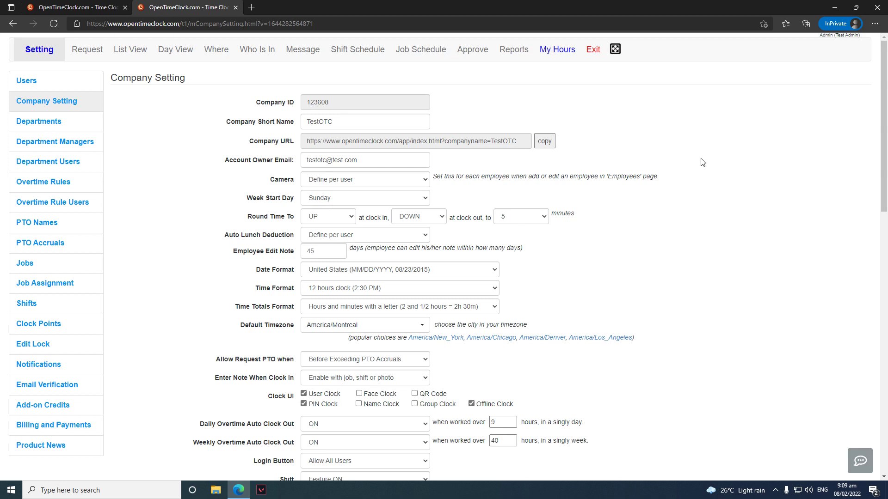
scroll(702, 162, down, 7)
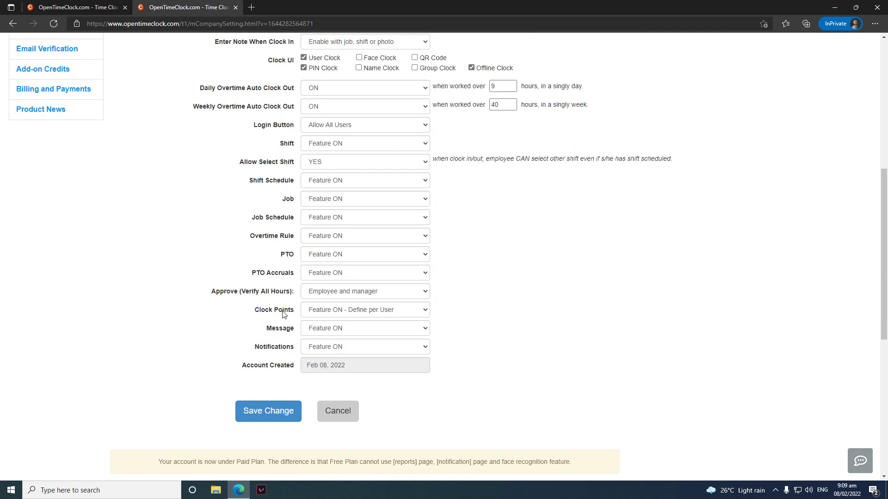
click(361, 313)
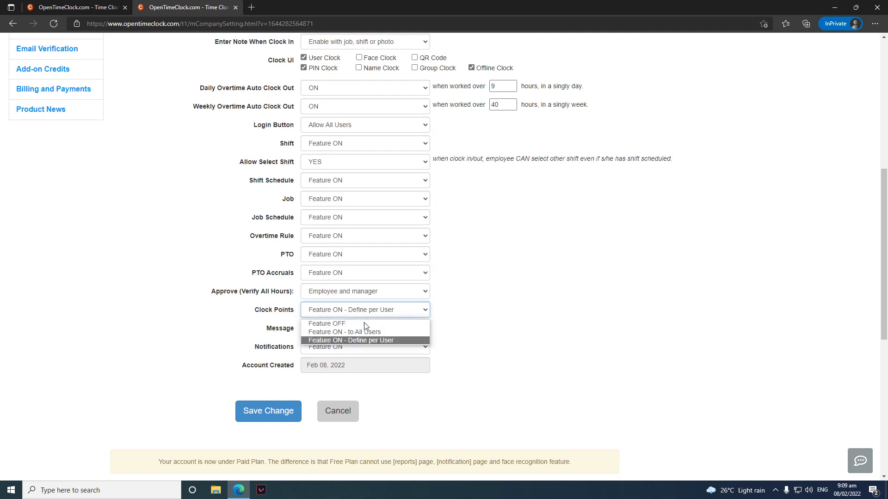
click(374, 314)
click(374, 315)
click(360, 324)
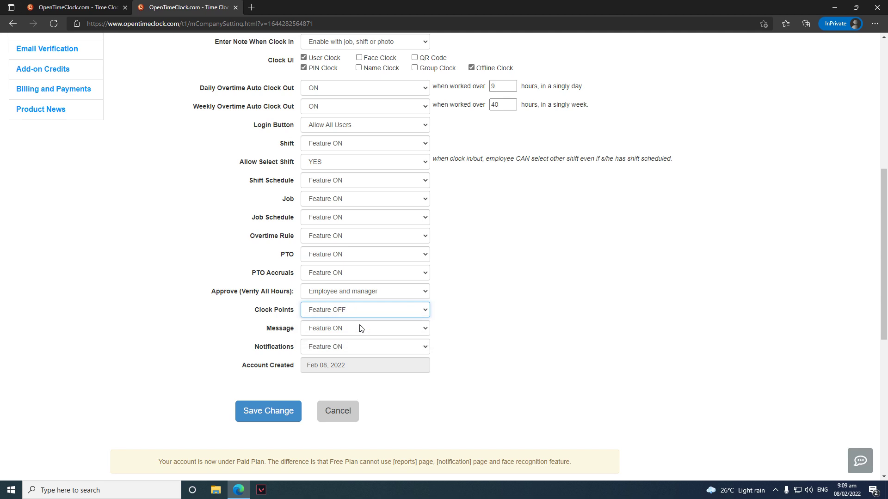
click(371, 315)
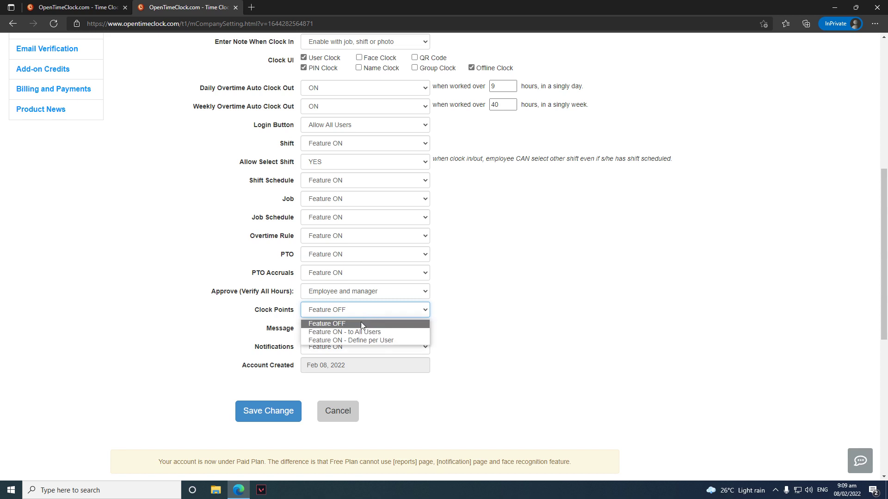
click(348, 332)
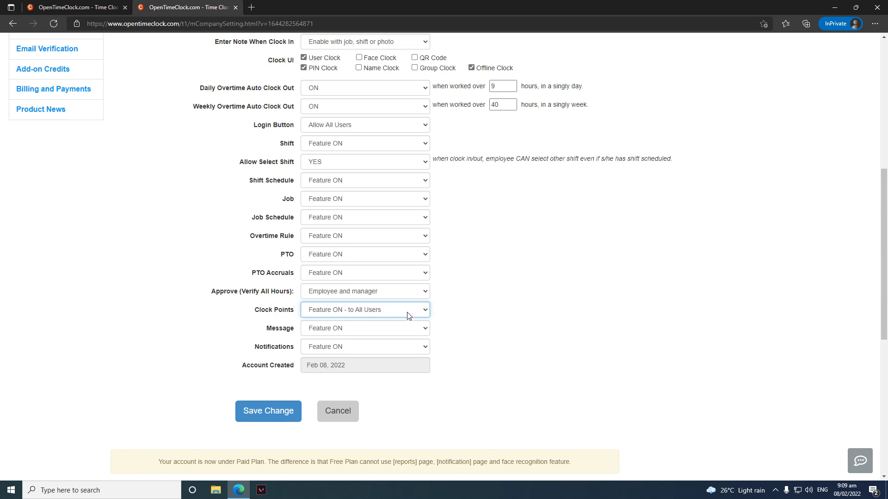
click(408, 315)
click(367, 341)
scroll(429, 329, up, 7)
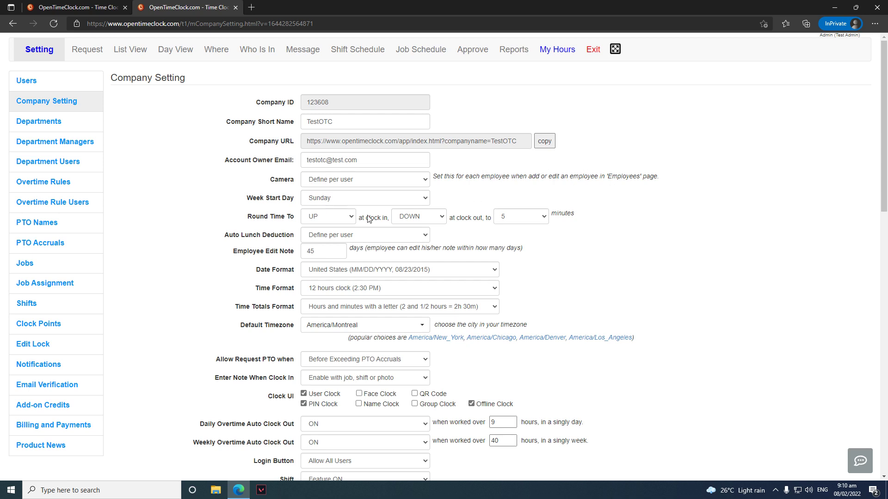
Step: Set the edit lock type to Fixed date, locking time entries older than 12/31/2021
click(77, 344)
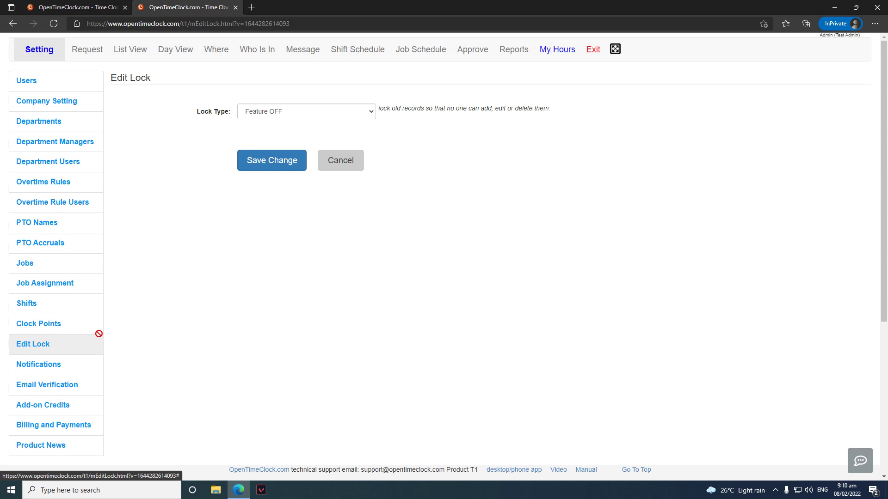
click(293, 119)
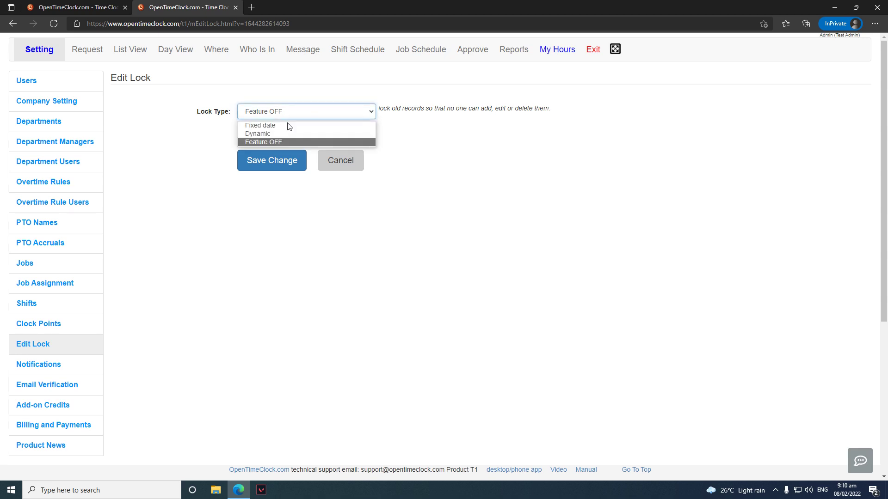
click(289, 125)
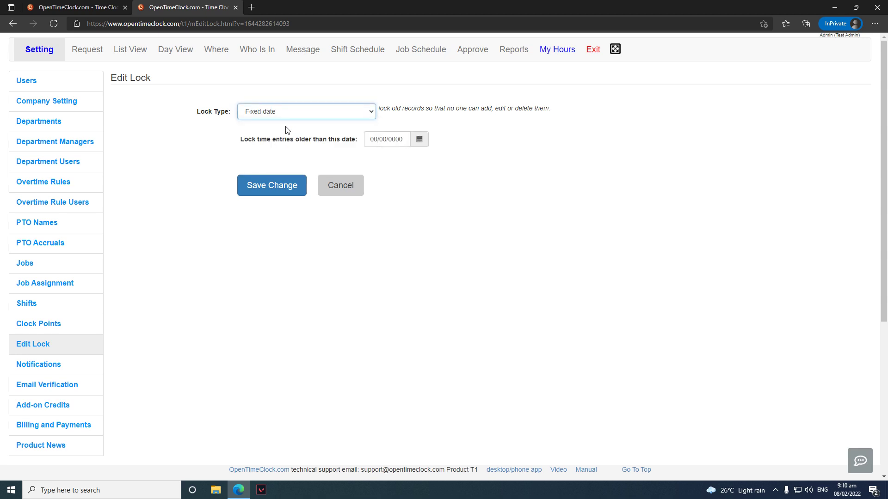
click(419, 139)
click(420, 152)
click(421, 152)
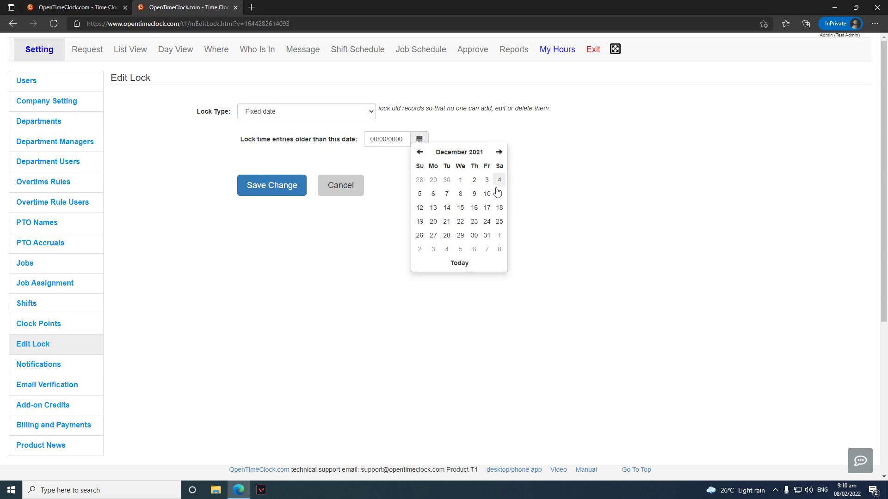
click(487, 236)
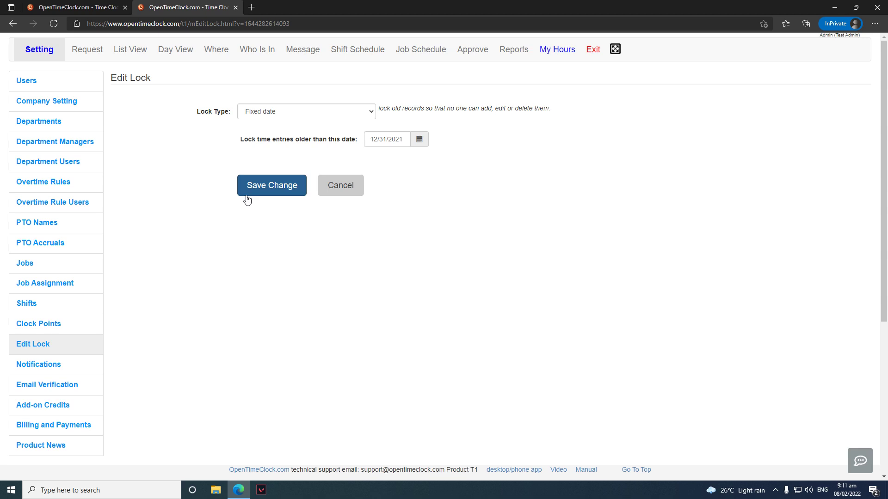
Step: Set the edit lock type to Dynamic, locking time entries older than 30 days
click(298, 111)
click(281, 133)
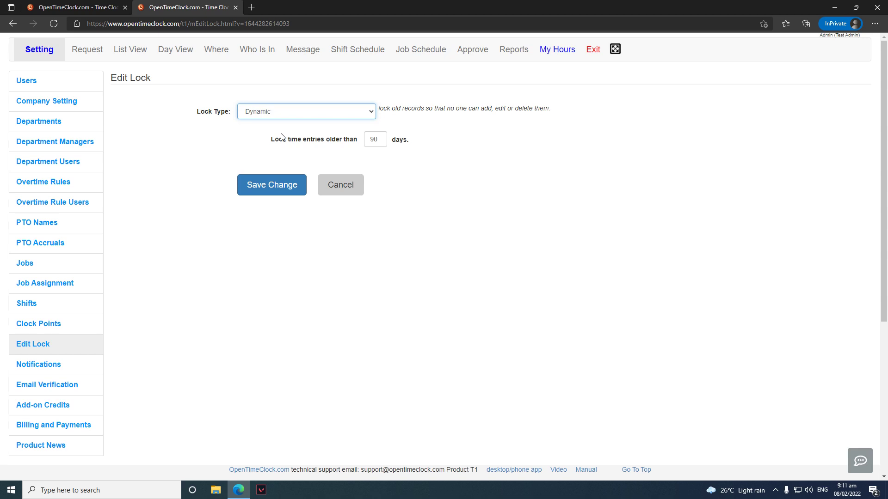
click(379, 139)
key(BackSpace)
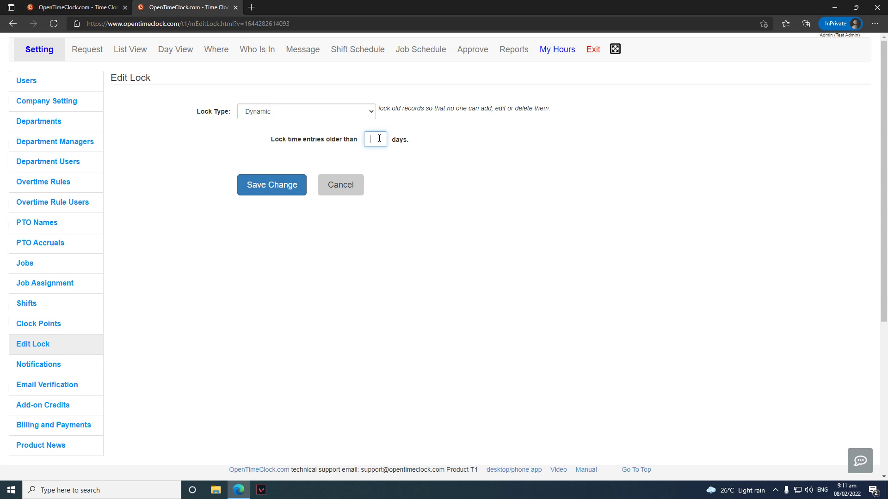
text(30)
Step: Turn the company's notifications on by setting Notify to ON
click(62, 365)
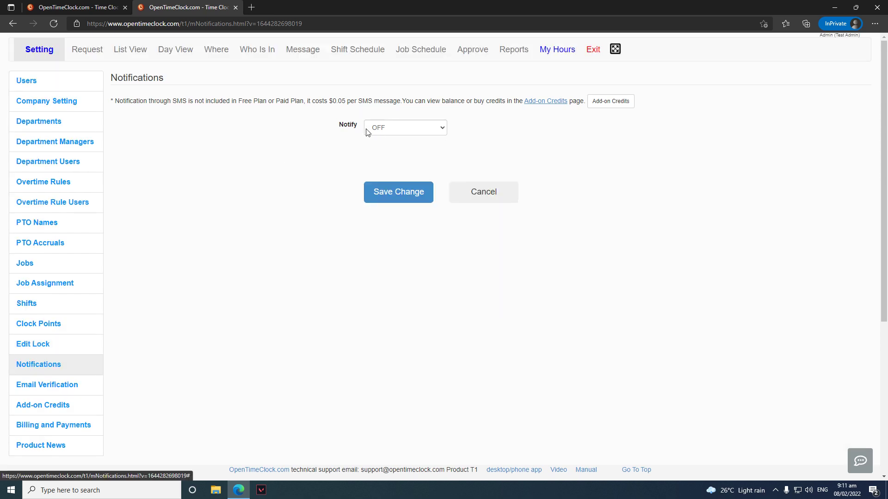
click(395, 129)
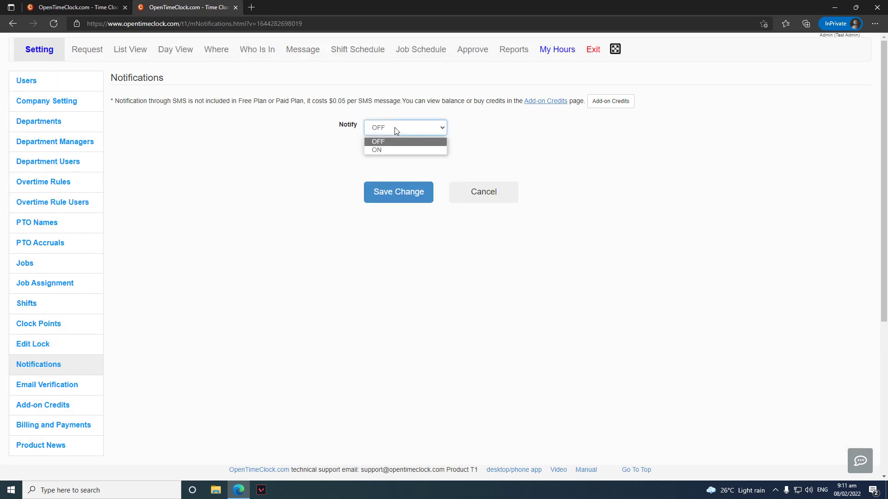
click(397, 150)
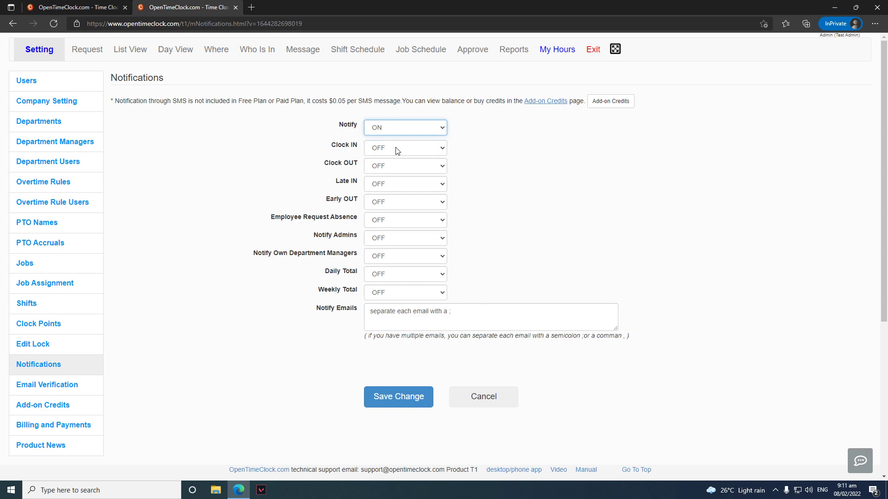
Step: Try By Email and By SMS for the Clock IN notification, and settle on By Email and SMS
click(372, 149)
click(384, 169)
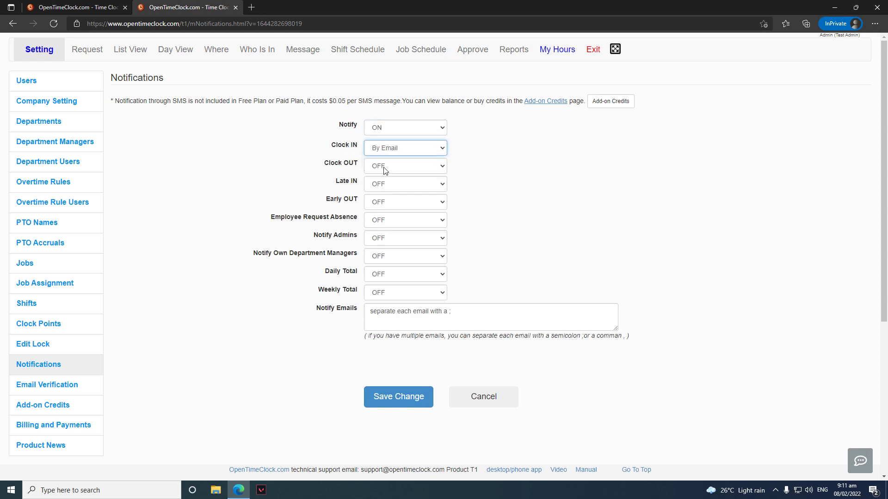
click(398, 154)
click(402, 179)
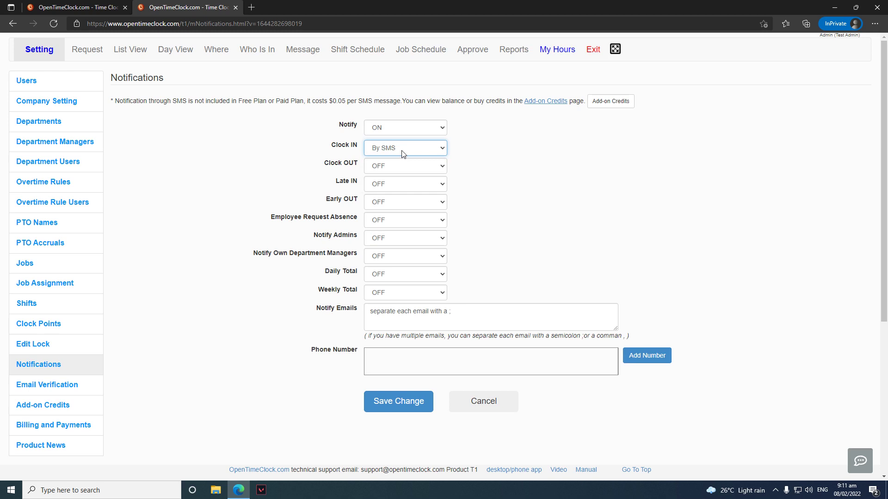
click(402, 152)
click(402, 186)
Step: Try By Email and By SMS for the Clock OUT notification, and settle on By Email and SMS
click(409, 167)
click(403, 187)
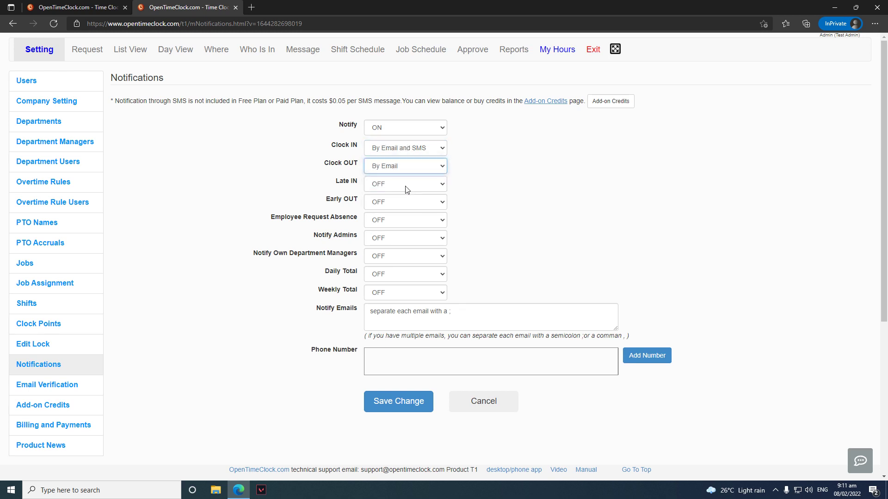
click(404, 168)
click(406, 196)
click(407, 169)
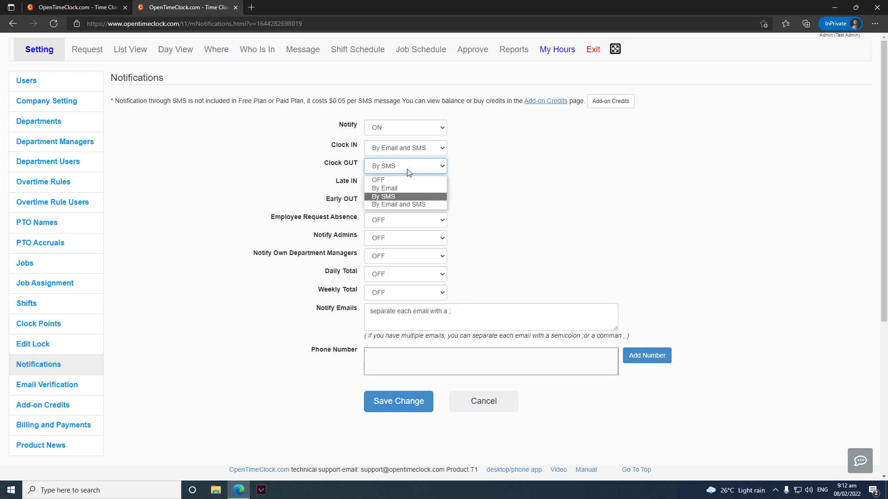
click(401, 204)
Step: Set the Late IN and Early OUT notifications to By Email and SMS
click(400, 184)
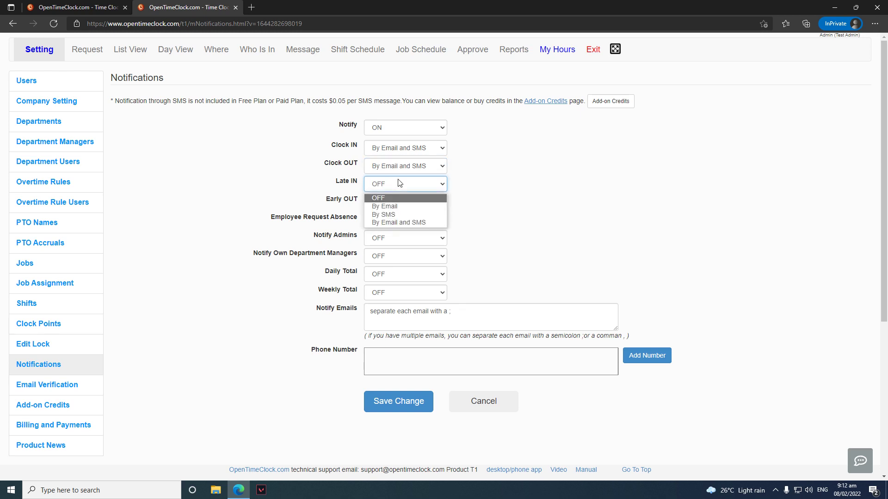
click(397, 223)
click(397, 203)
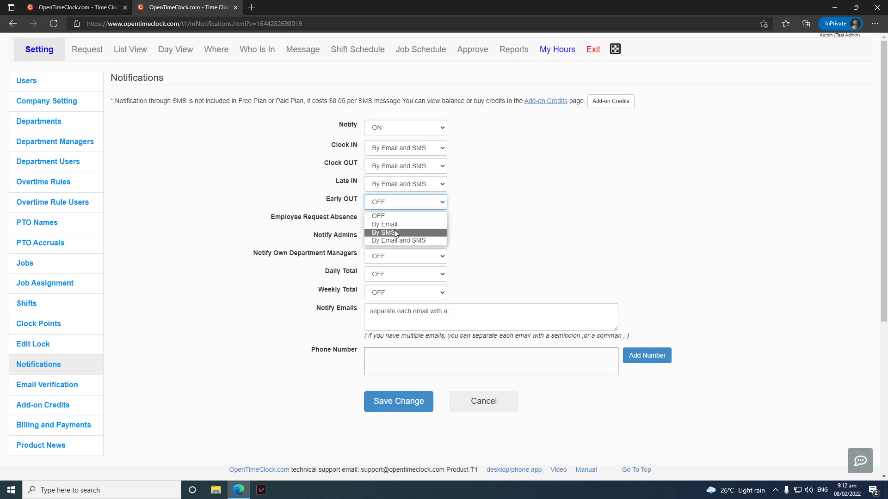
click(396, 241)
Step: Set Employee Request Absence and Notify Admins to By SMS
click(391, 220)
click(391, 251)
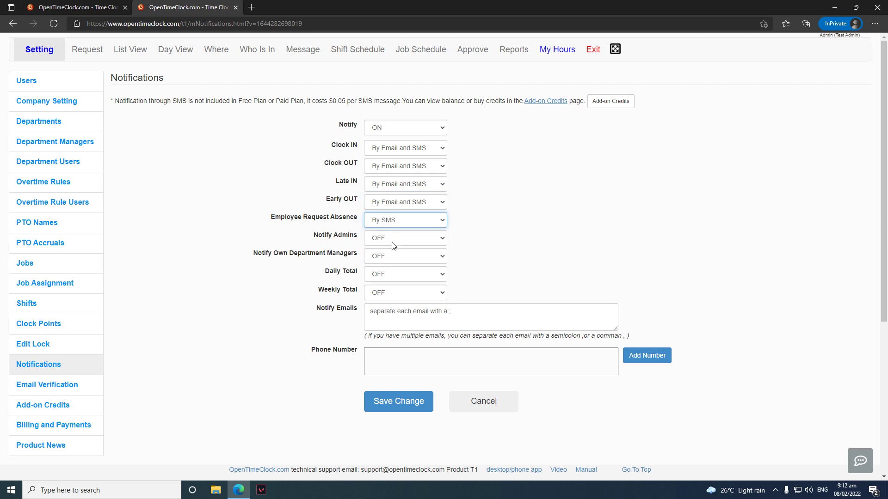
click(391, 238)
click(391, 269)
Step: Set Notify Own Department Managers and Weekly Total to By Email, and Daily Total to By SMS
click(392, 257)
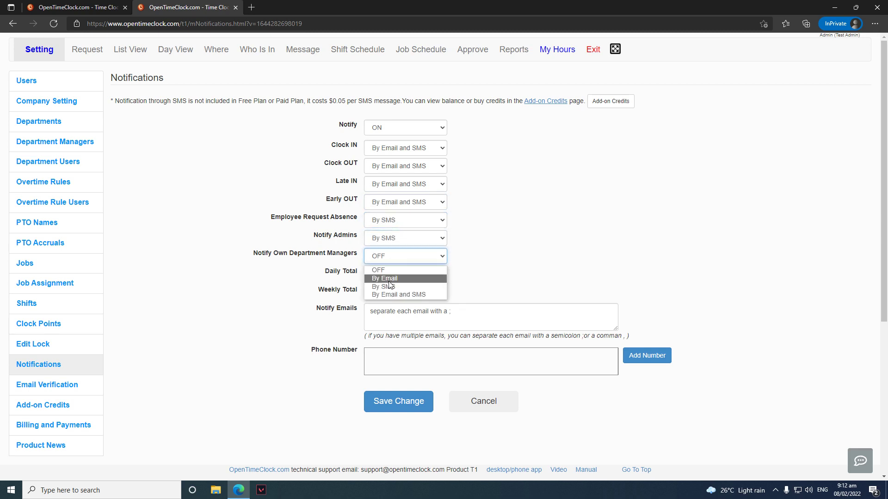
click(391, 279)
click(406, 275)
click(406, 305)
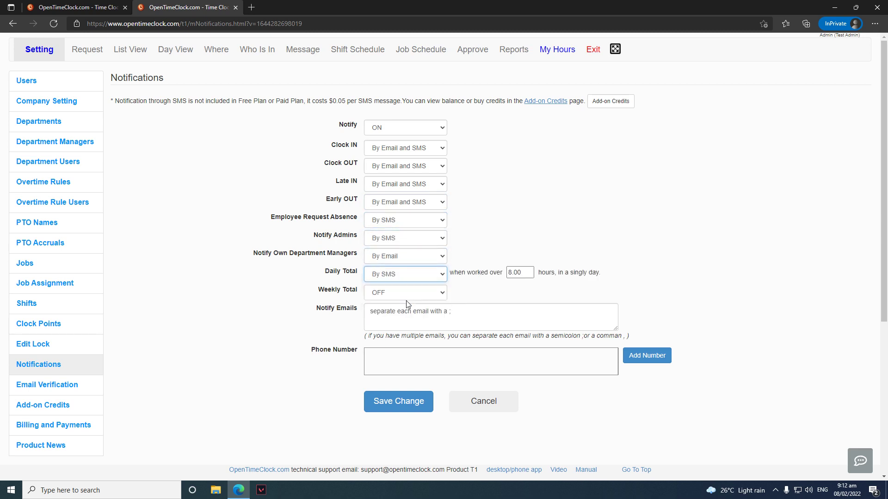
click(407, 289)
click(409, 315)
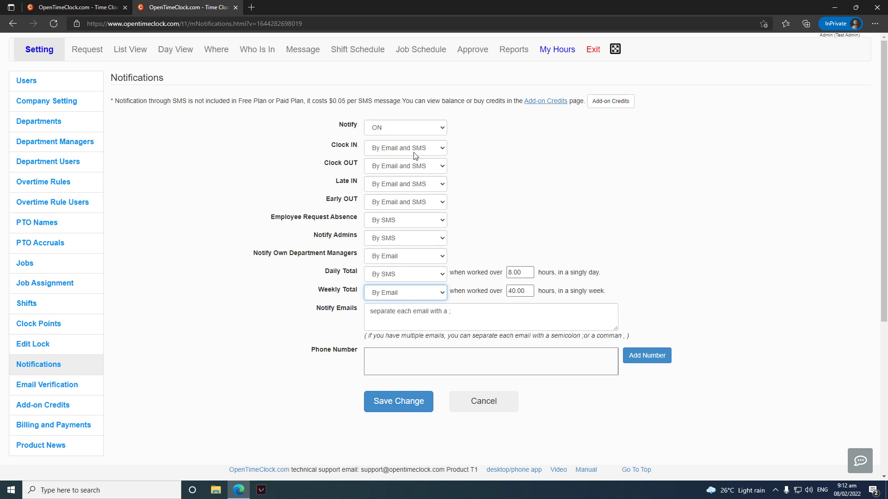
Step: Enter two notification email addresses in Notify Emails, separated by a semicolon
click(469, 308)
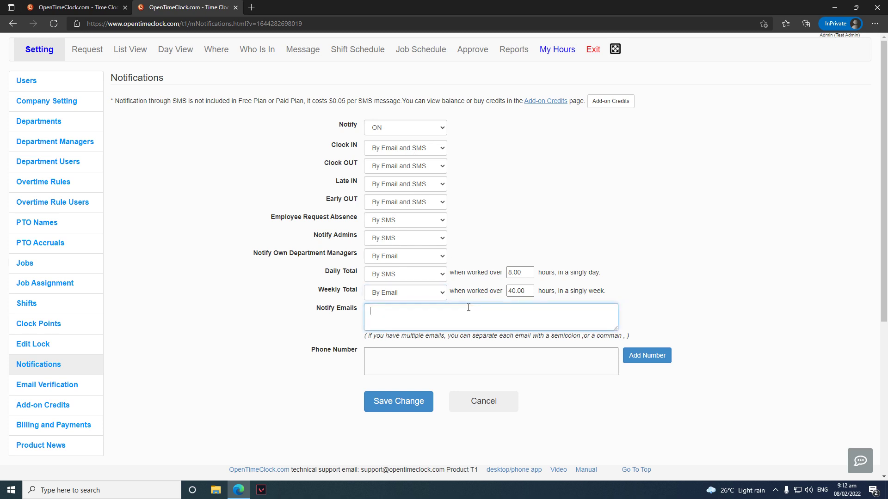
click(678, 244)
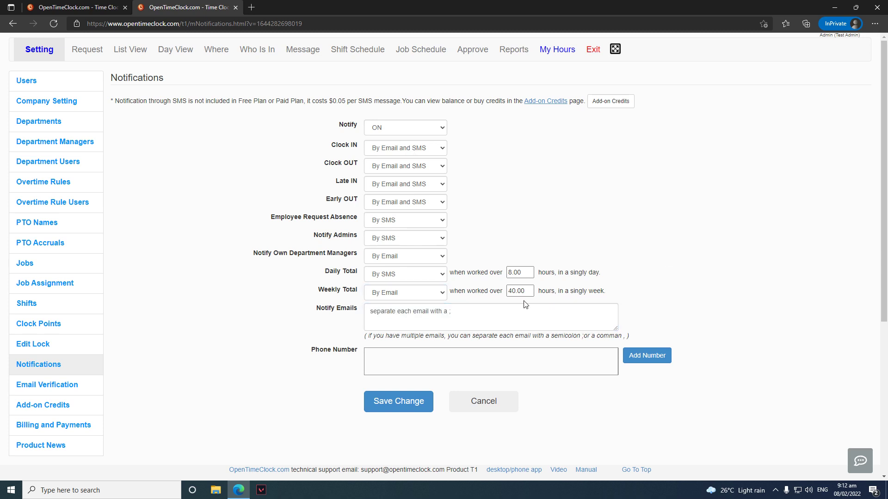
click(470, 319)
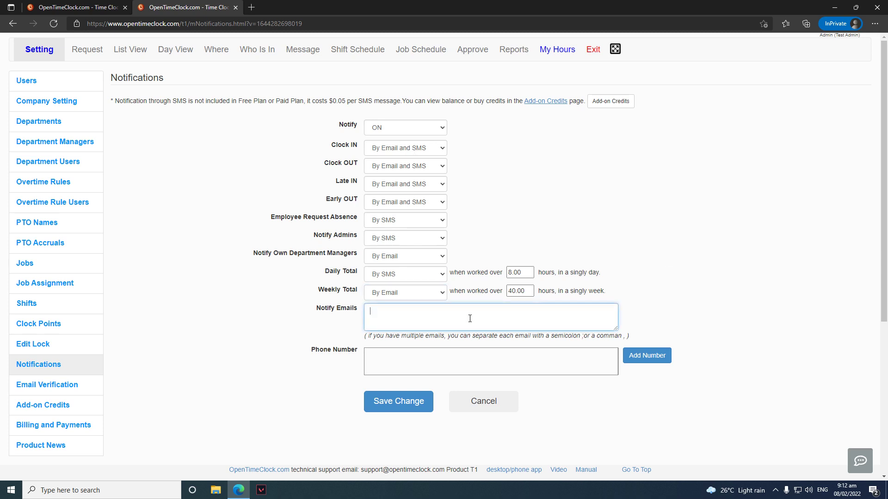
text(test@test.com)
text(;test1@tst.com)
click(837, 237)
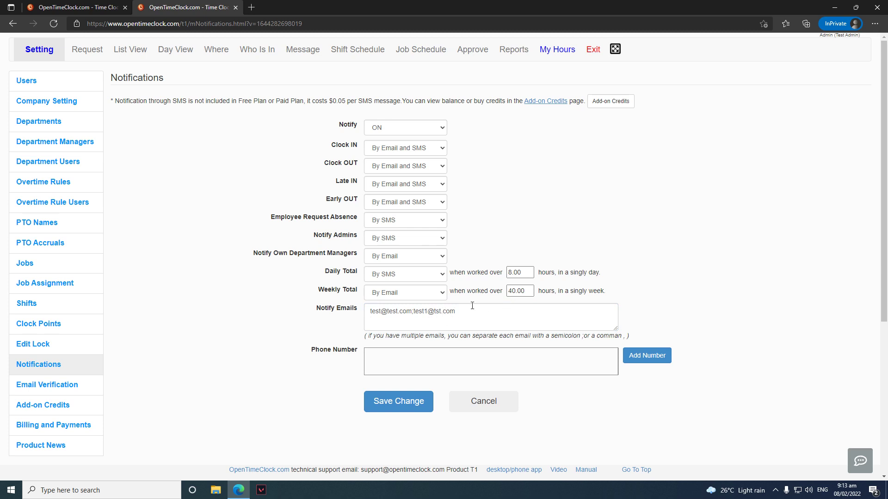
Step: Change the Clock IN and Clock OUT notifications to By Email
click(402, 149)
click(406, 170)
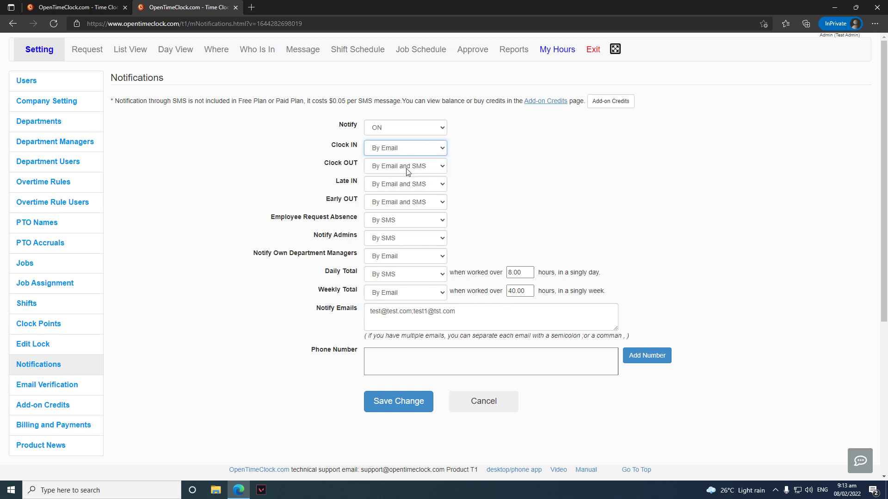
click(406, 167)
click(403, 180)
click(409, 166)
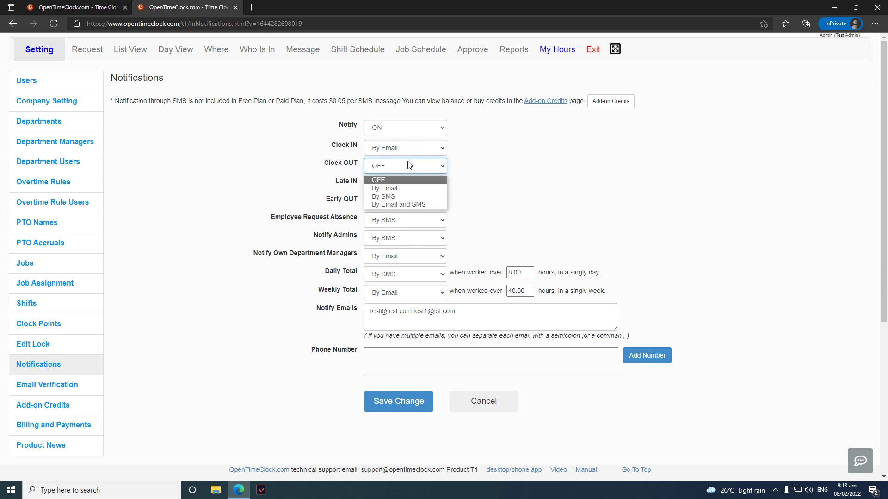
click(384, 188)
Step: Change the Late IN and Early OUT notifications to By Email
click(405, 184)
click(388, 206)
click(400, 202)
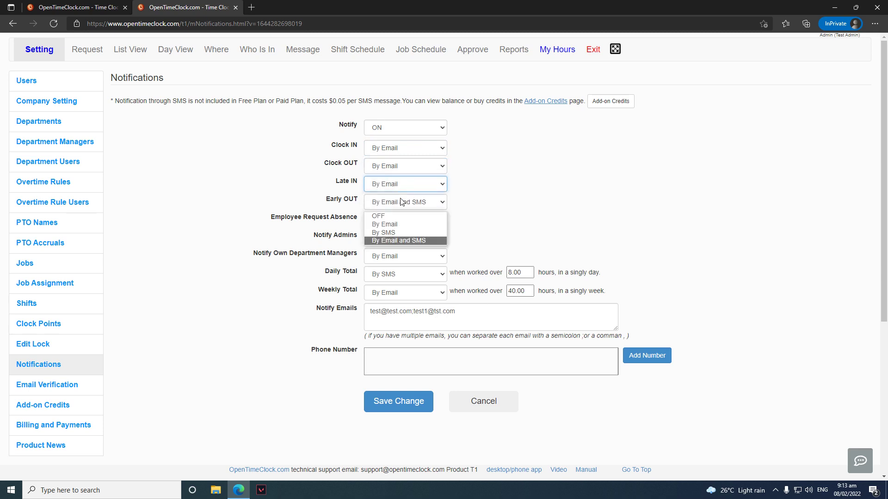
click(391, 224)
Step: Change Employee Request Absence and Notify Admins to By Email
click(400, 222)
click(387, 241)
click(397, 240)
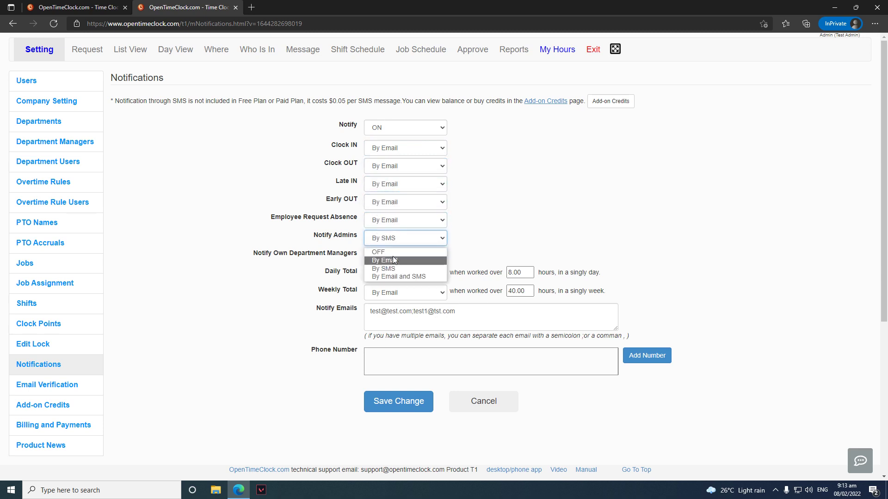
click(393, 256)
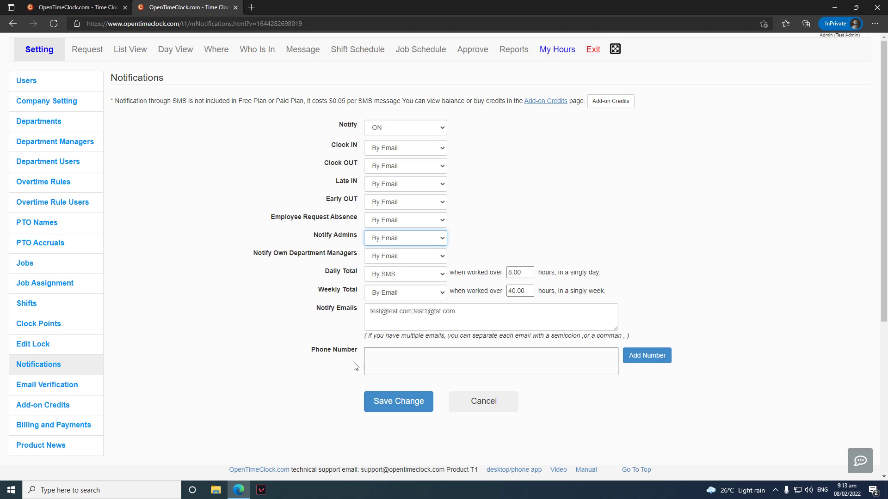
Step: Look at the country codes available for adding a notification phone number, and cancel without adding one
click(657, 358)
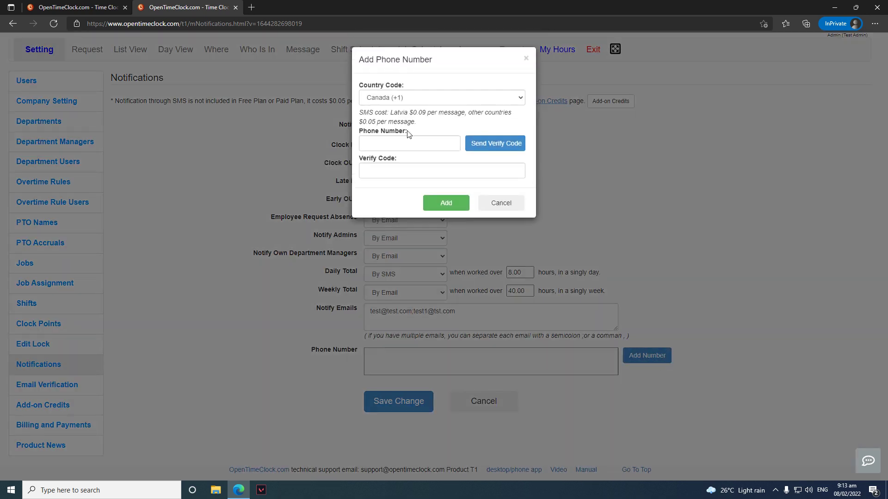
click(436, 97)
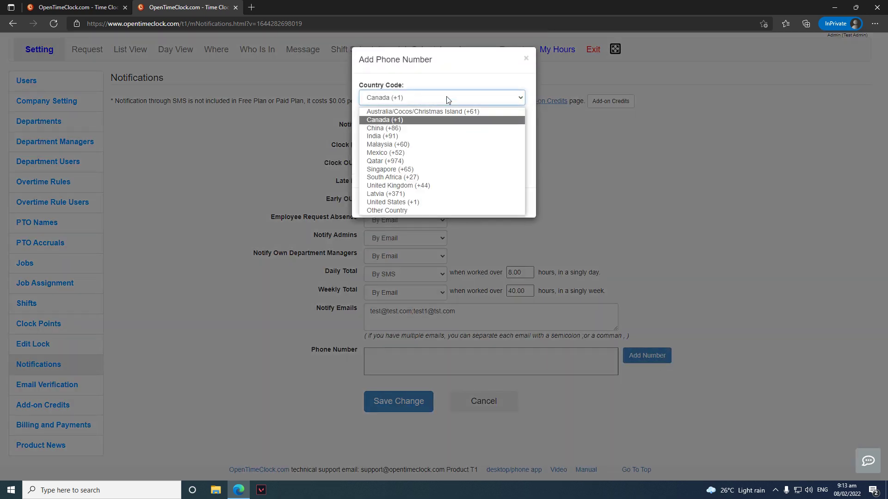
click(446, 96)
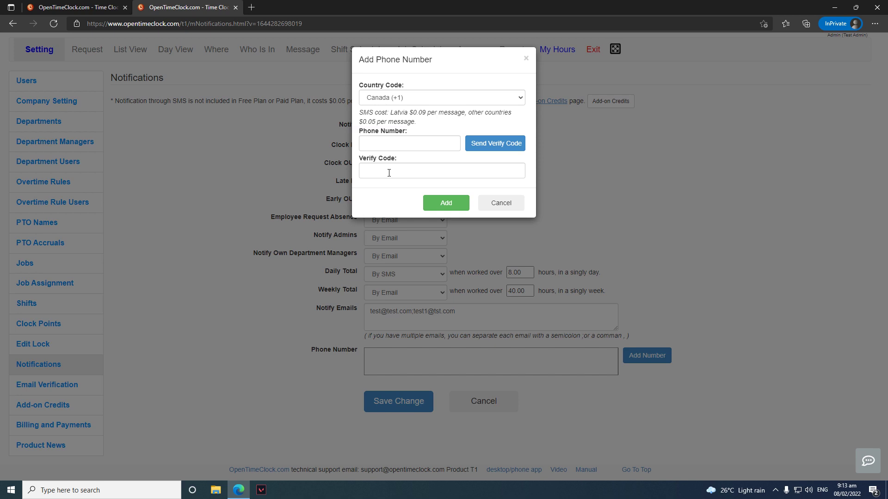
click(499, 202)
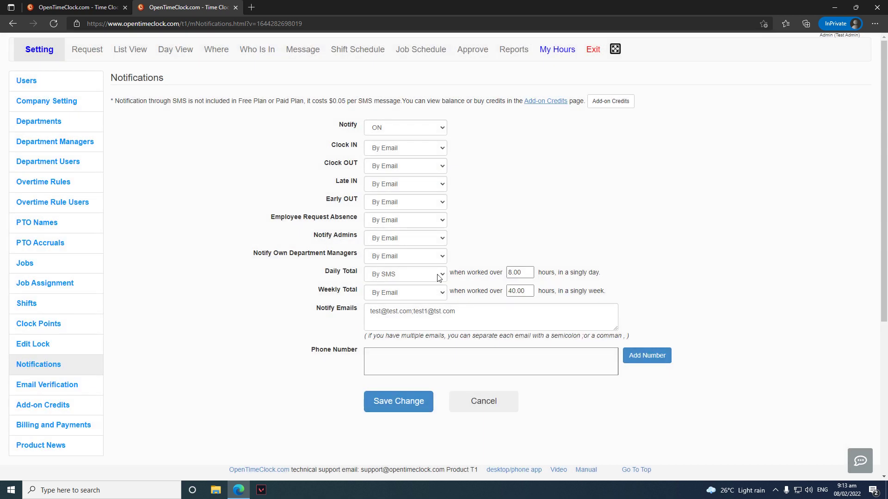
Step: Save the notification settings and highlight the entered notify emails
click(409, 403)
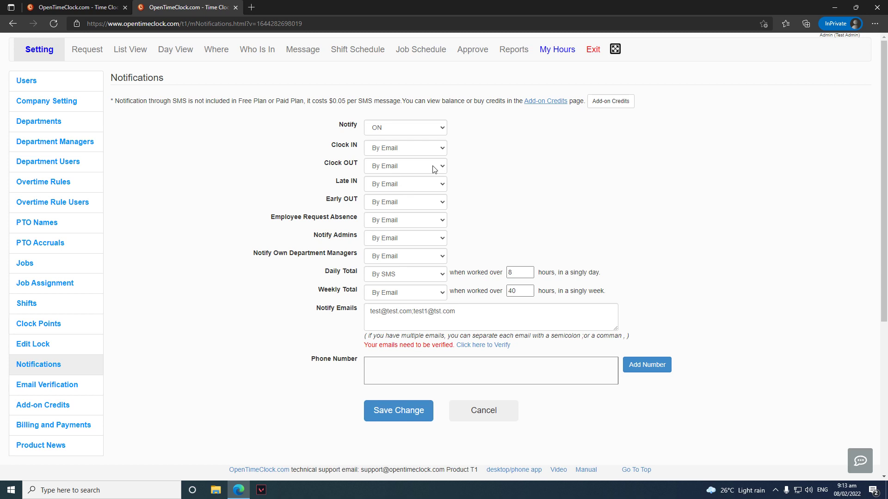
drag(458, 311, 345, 315)
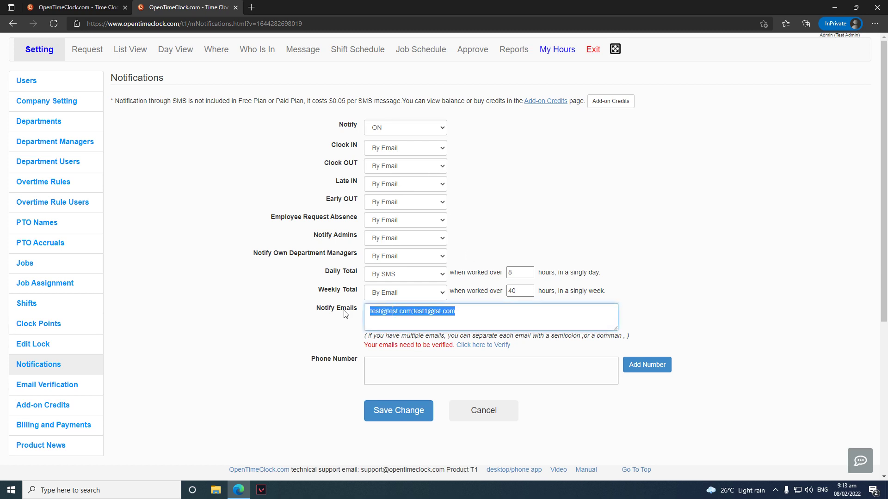
click(482, 244)
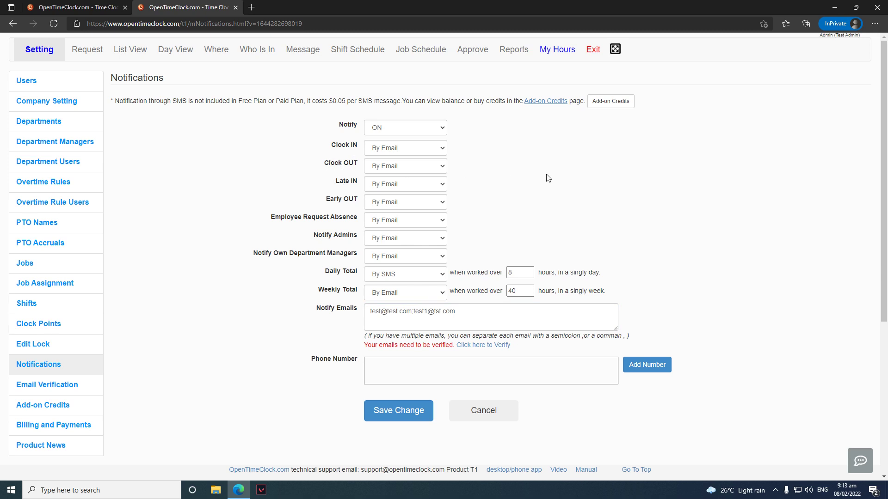
Step: Go to the email verification list and view the verification form of the first email without submitting it
click(492, 347)
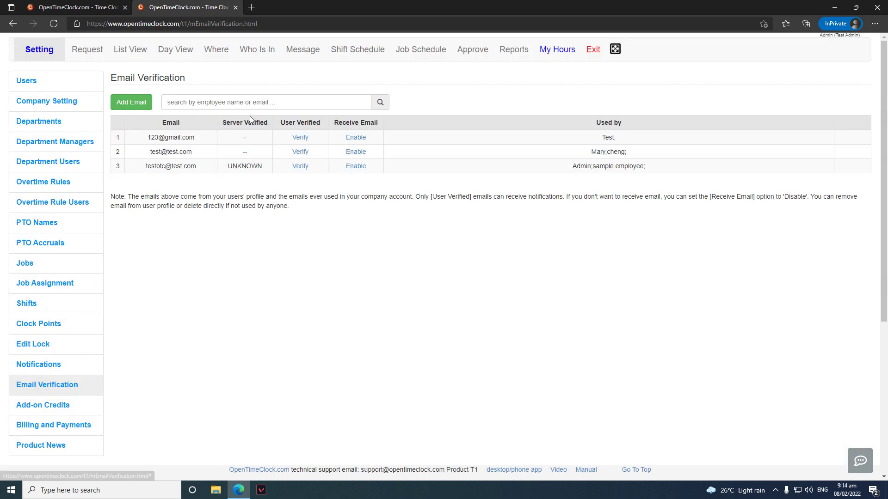
click(186, 101)
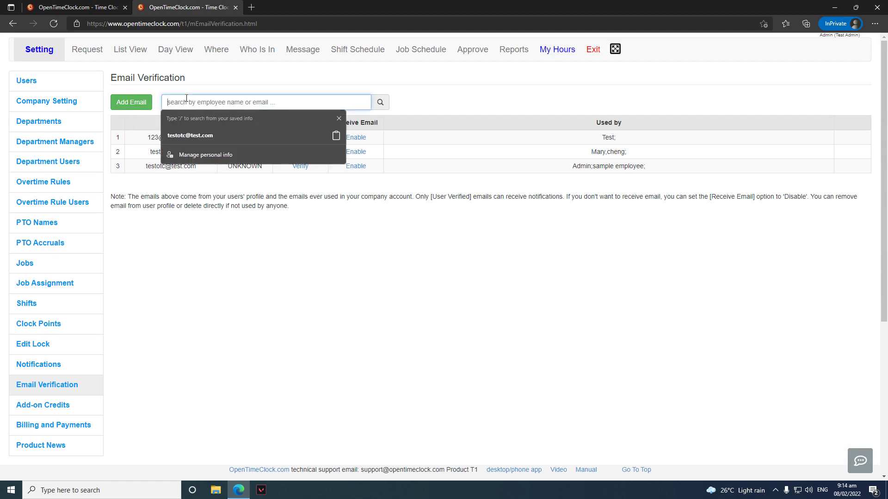
click(381, 209)
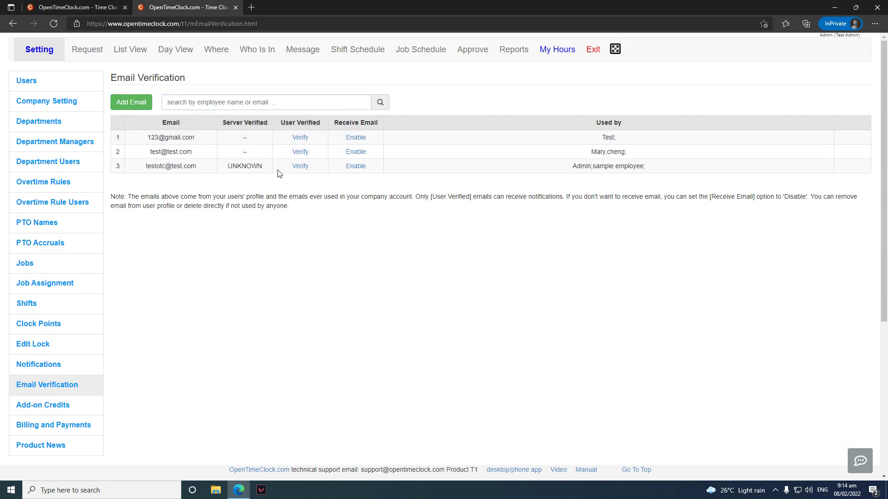
click(308, 139)
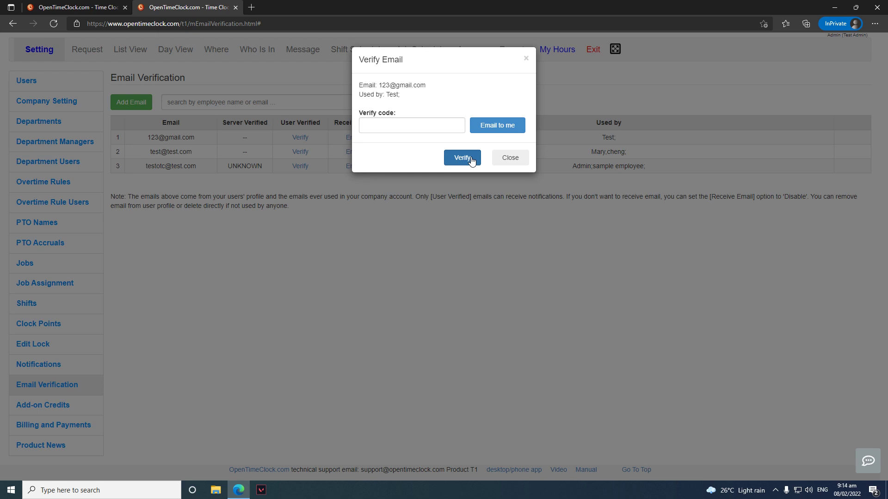
click(511, 158)
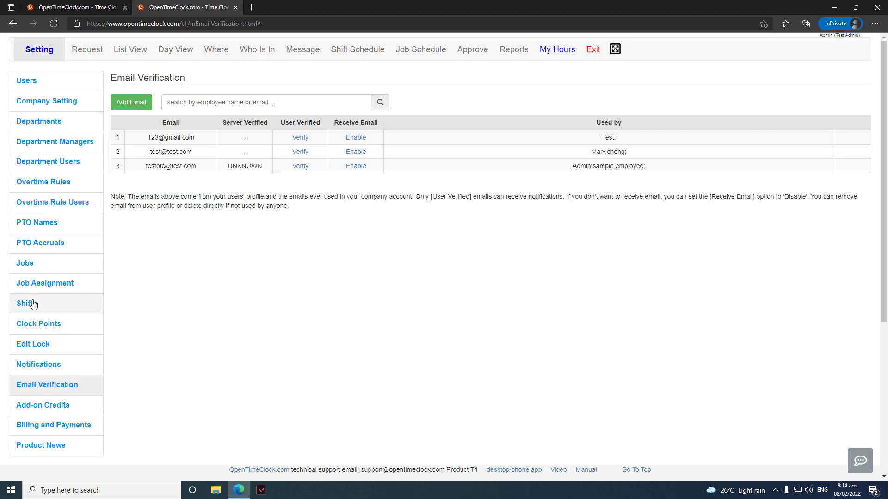
Step: Go to Add-on Credits and view the credit purchase options without buying any
click(53, 406)
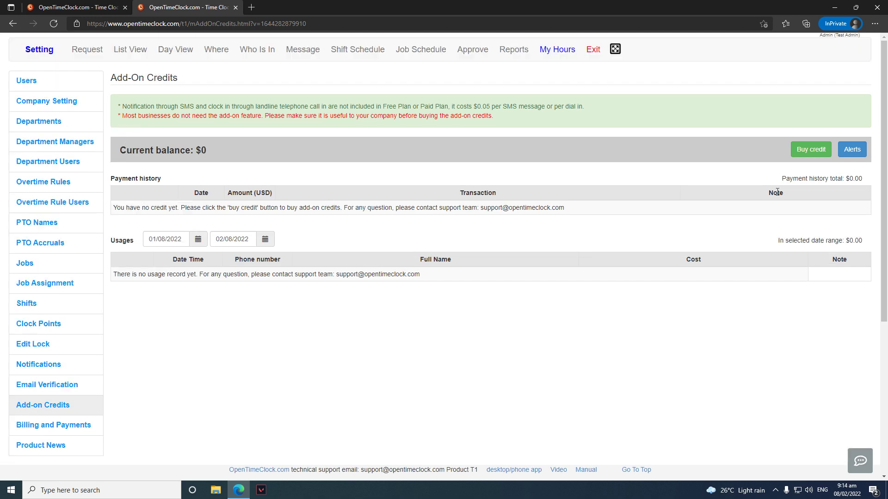
click(800, 158)
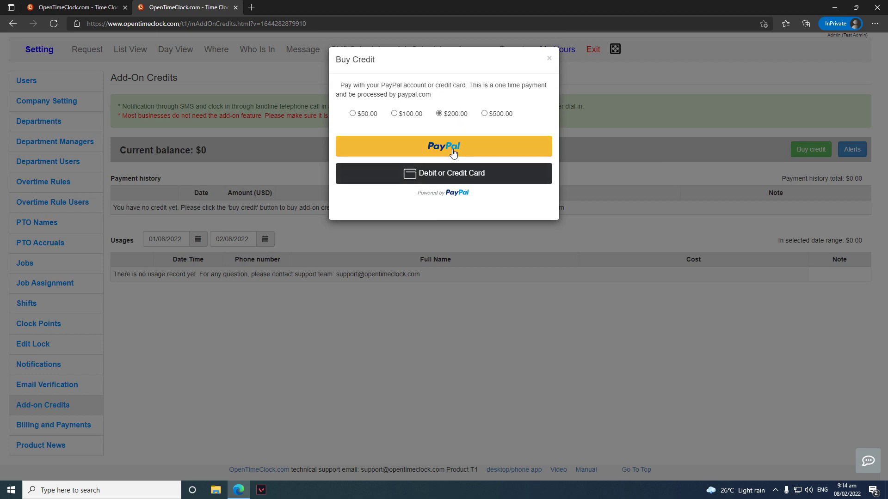
click(549, 59)
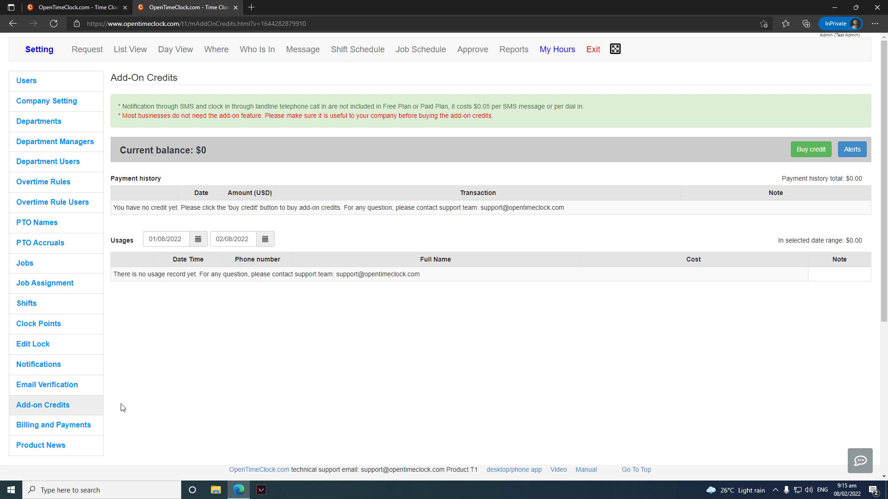
Step: Go to Billing and Payments and view the invoice information form without changing it
click(86, 426)
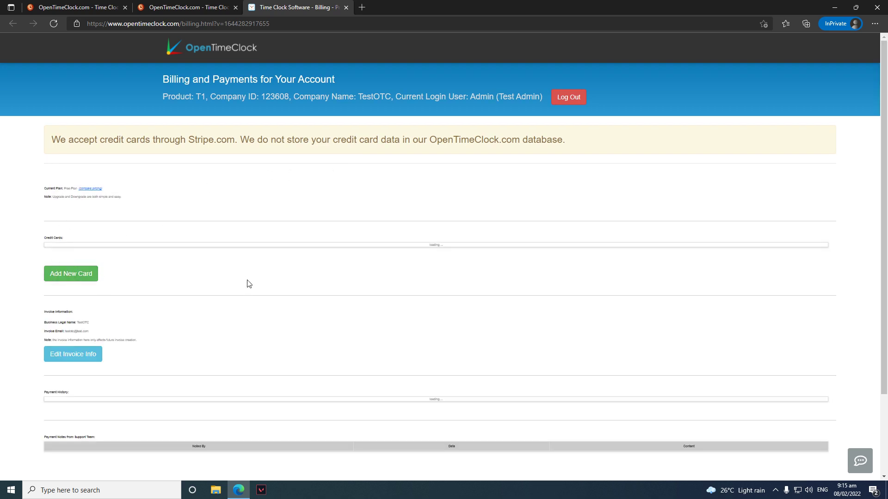
scroll(248, 284, down, 2)
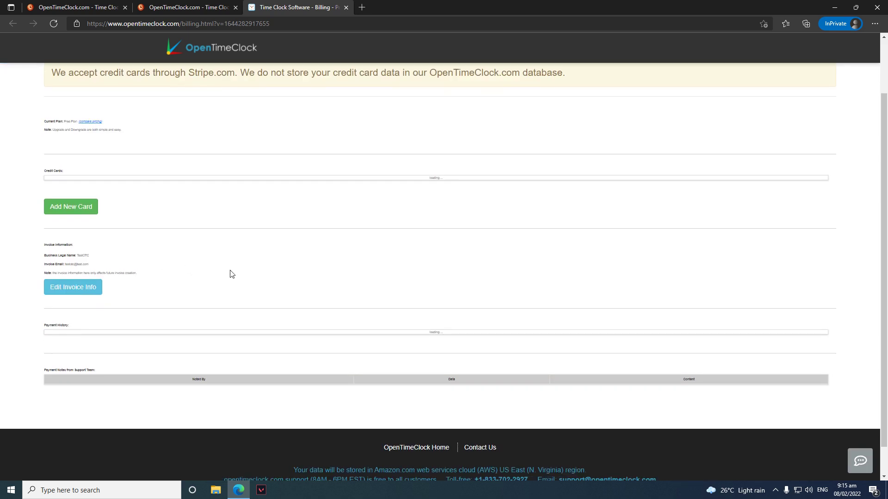
scroll(230, 273, up, 2)
click(81, 355)
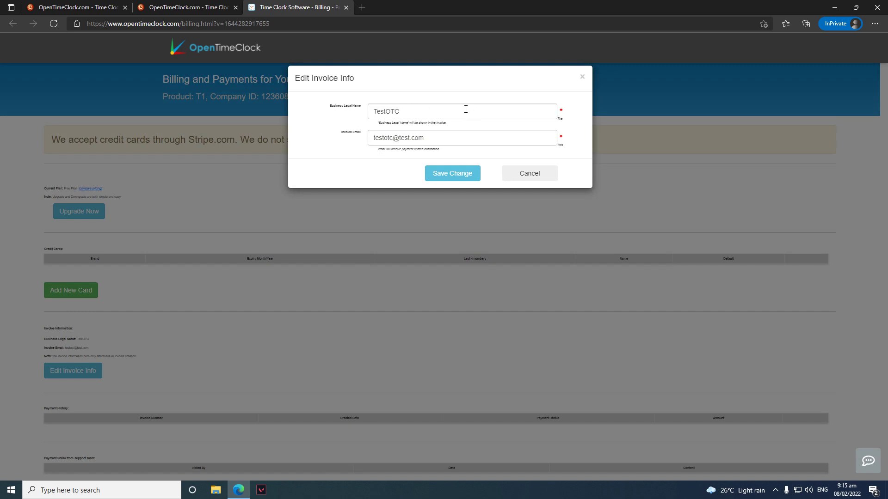
click(520, 174)
Step: Examine the plan, credit card, invoice and payment history sections at an enlarged page size, and close the billing page at 100%
scroll(336, 245, down, 2)
key(ctrl+plus)
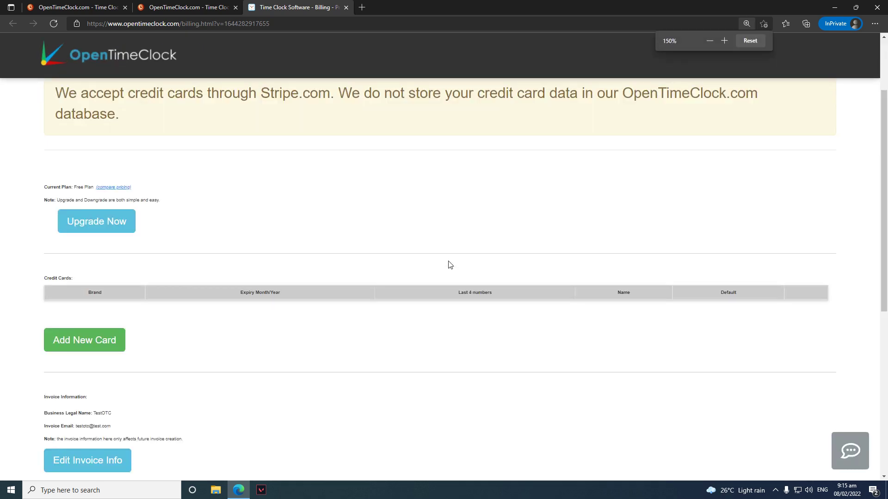
scroll(449, 265, down, 3)
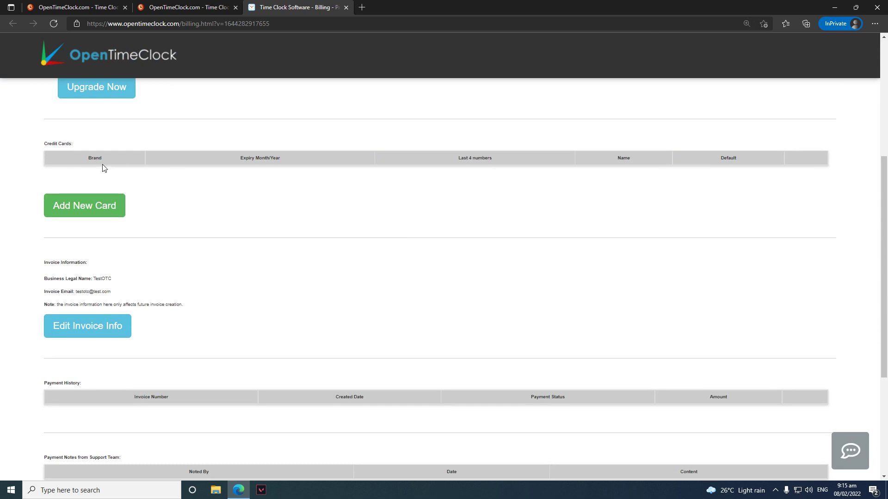
click(242, 172)
scroll(377, 220, down, 1)
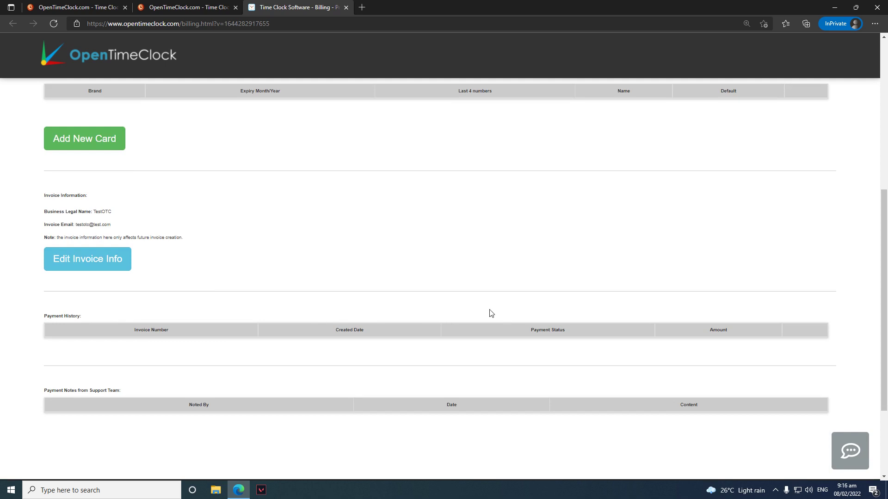
scroll(458, 291, up, 3)
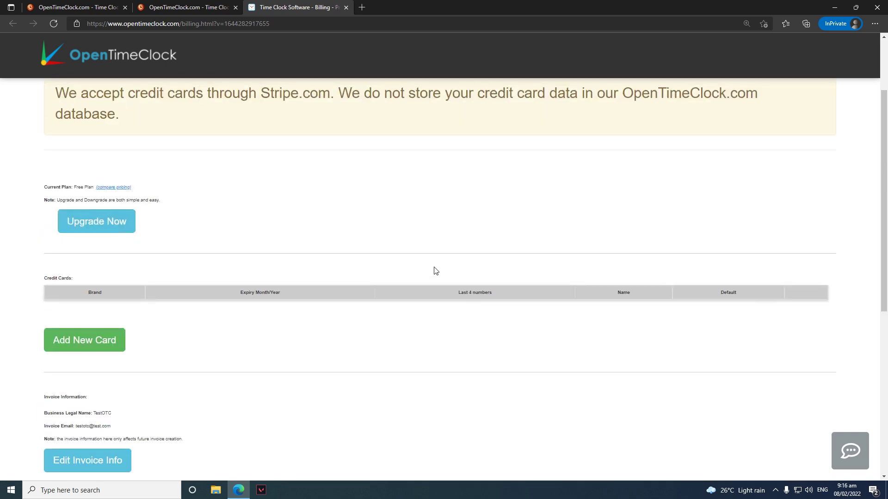
key(ctrl+minus)
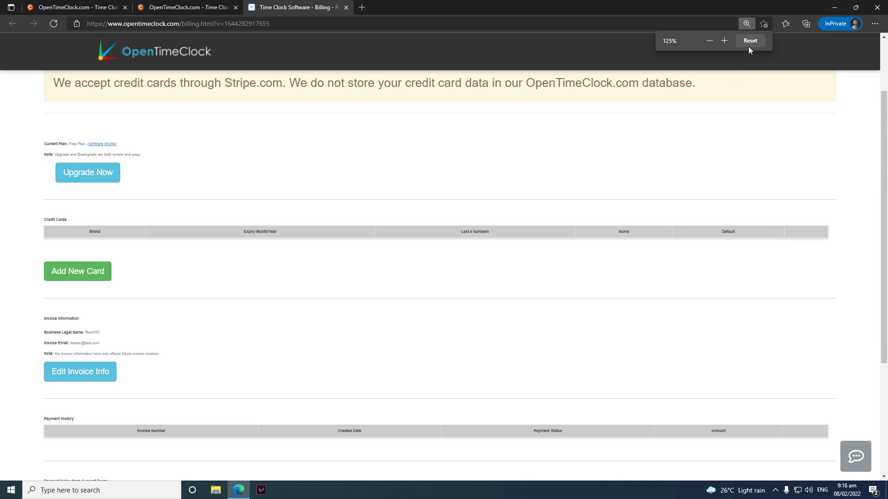
click(750, 43)
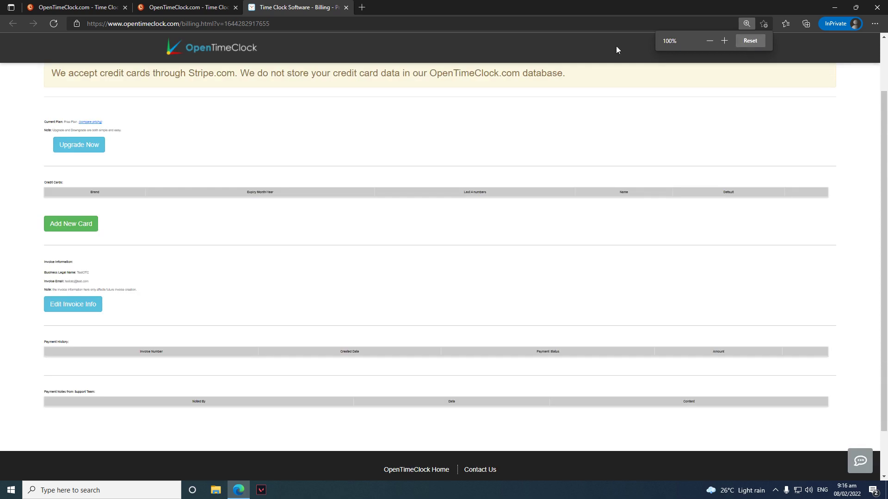
click(346, 7)
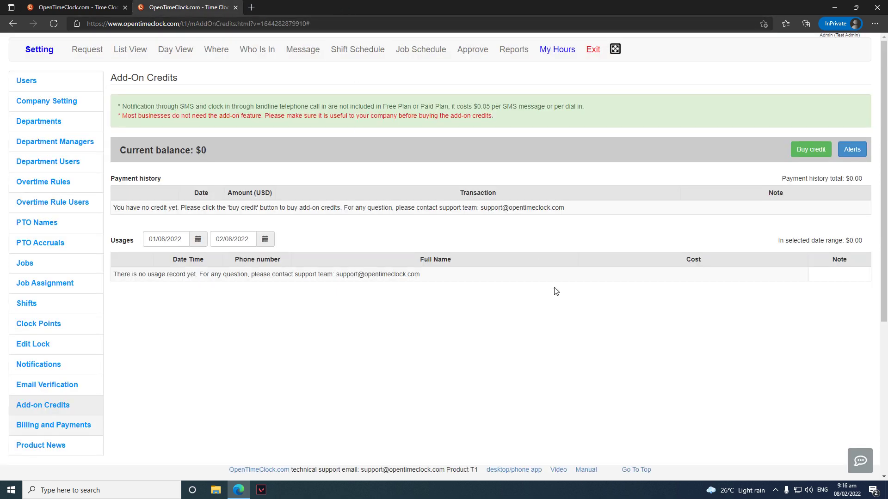